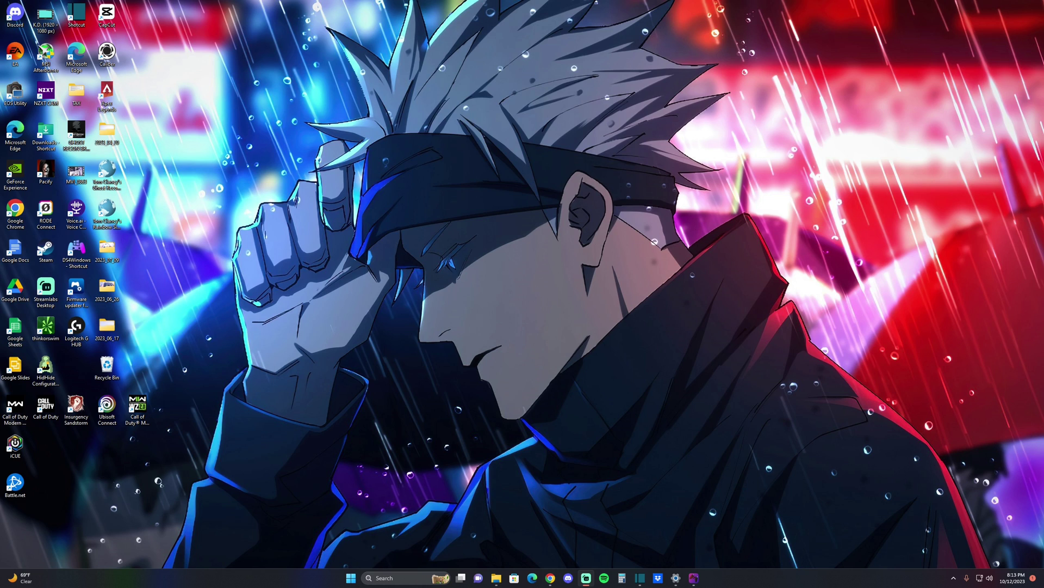
# Reposition DualSenseX, peek at the Adaptive Triggers/vibration choices, then minimize the window
pyautogui.click(693, 578)
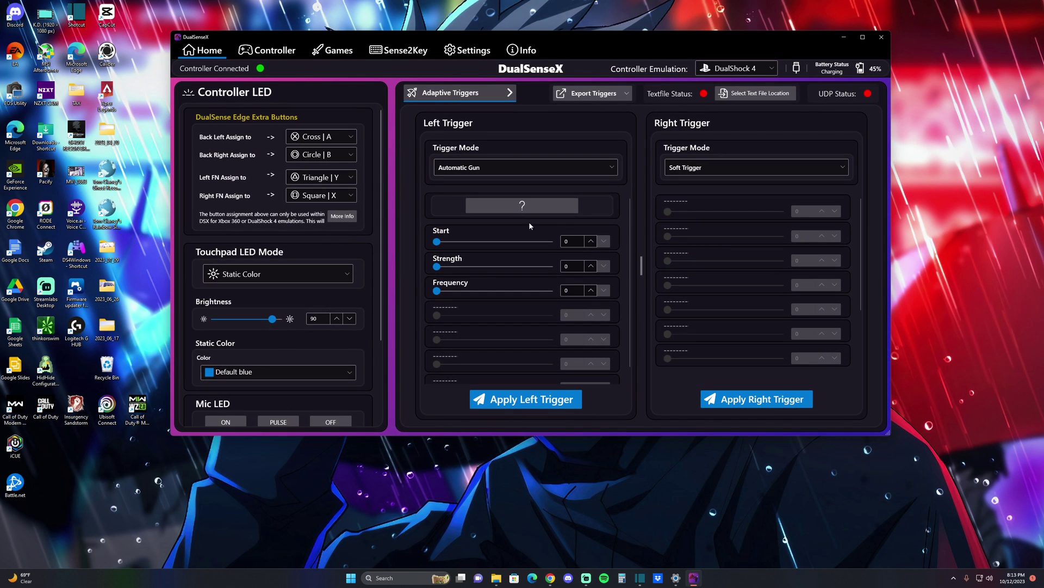
pyautogui.moveTo(579, 34); pyautogui.dragTo(588, 120)
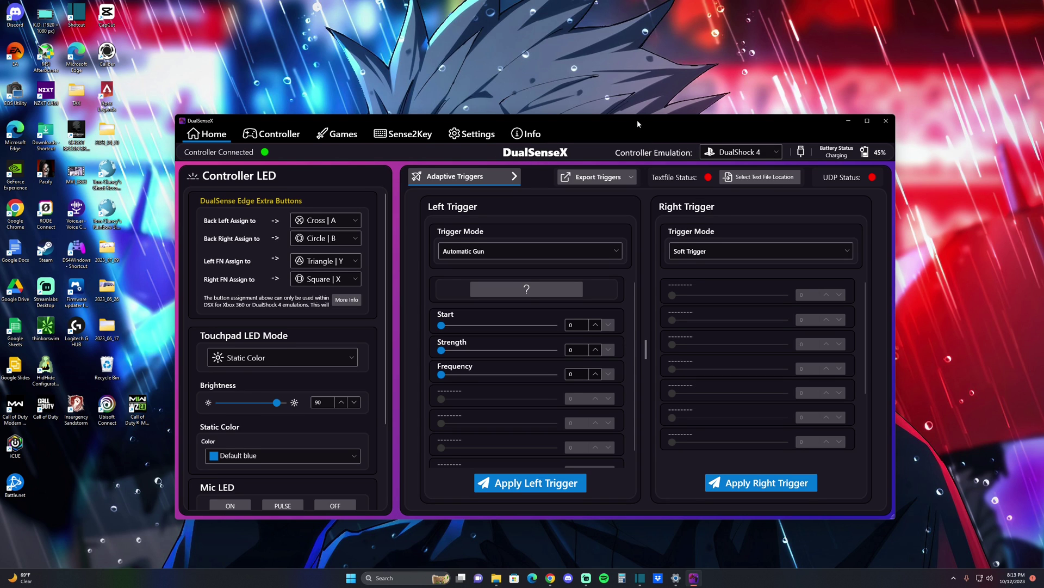
pyautogui.moveTo(637, 121); pyautogui.dragTo(642, 99)
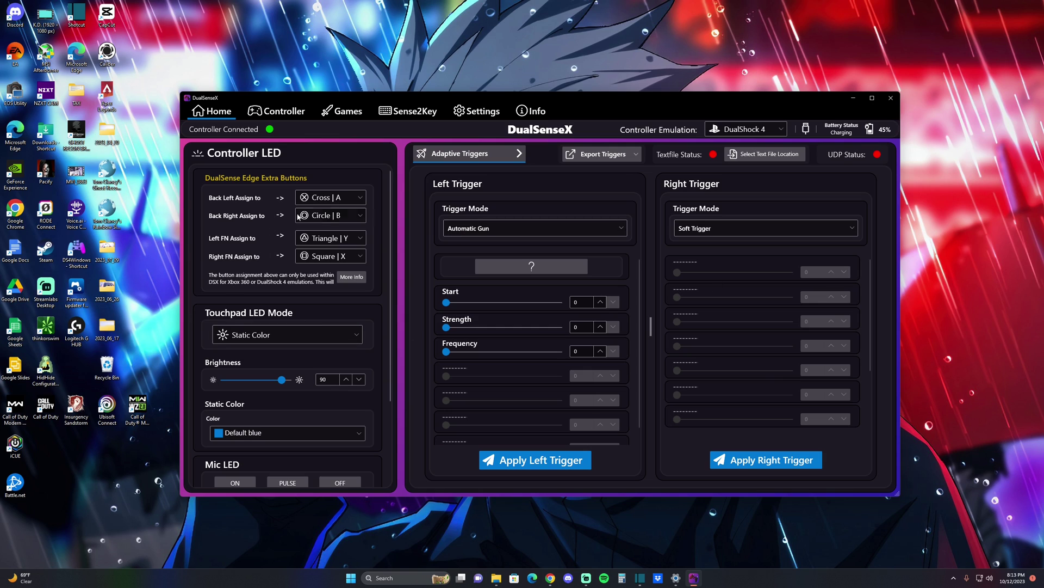
pyautogui.click(518, 153)
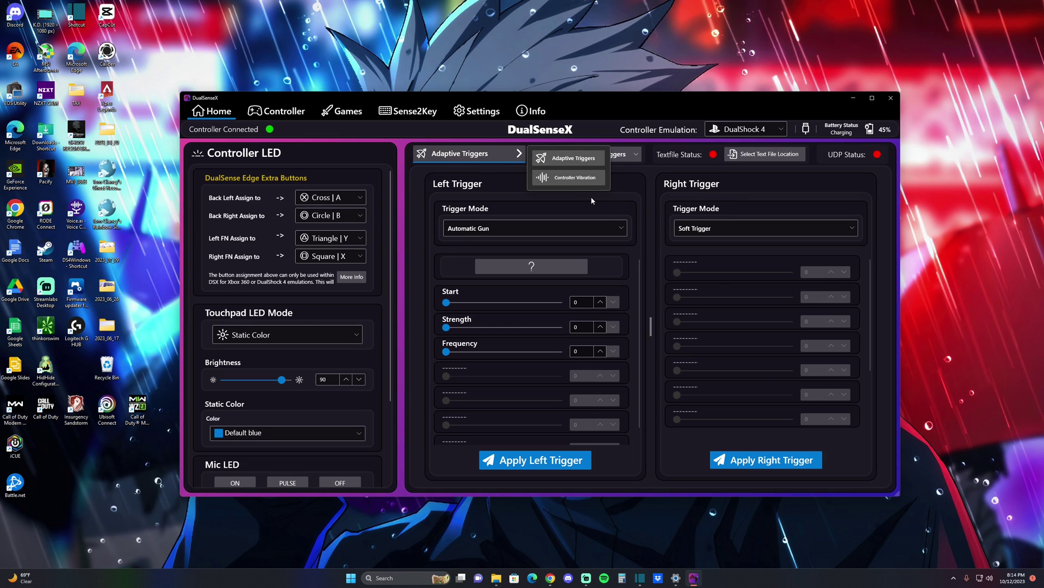
pyautogui.click(617, 103)
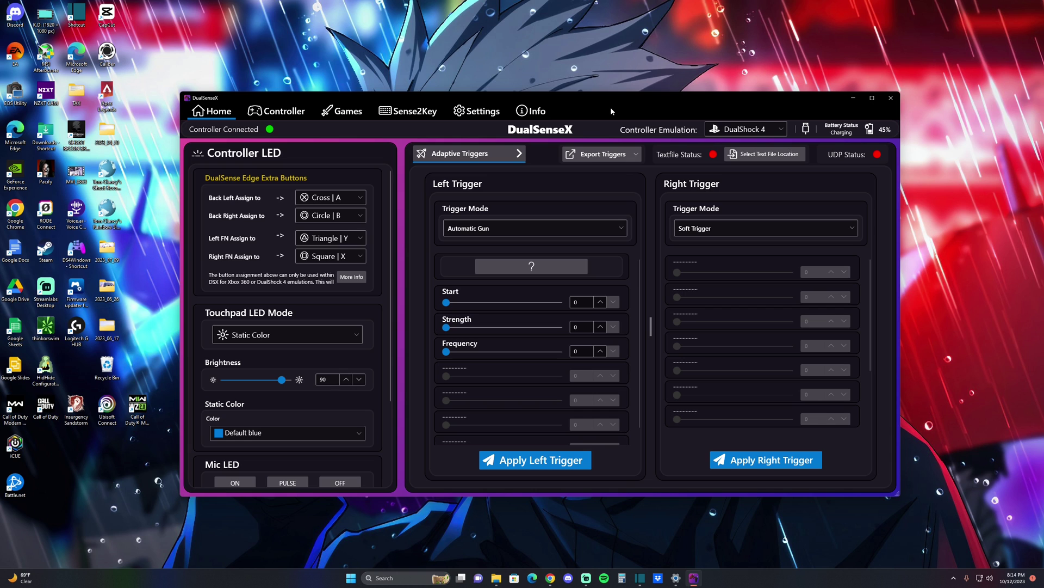
pyautogui.click(854, 99)
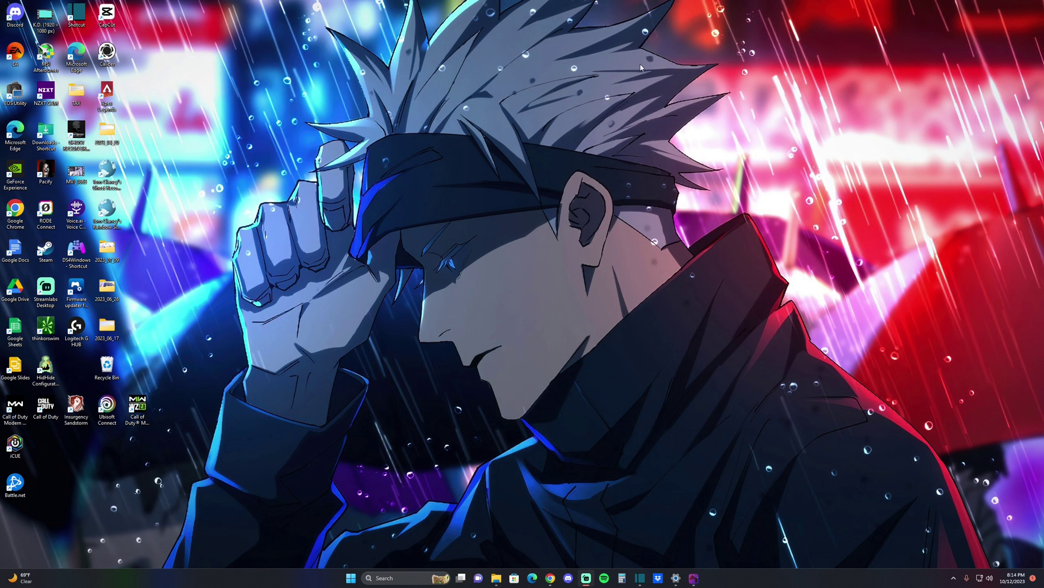
# Search 'ds4 windows' in Chrome and open the GitHub Releases page listing Version 3.2.17
pyautogui.click(550, 577)
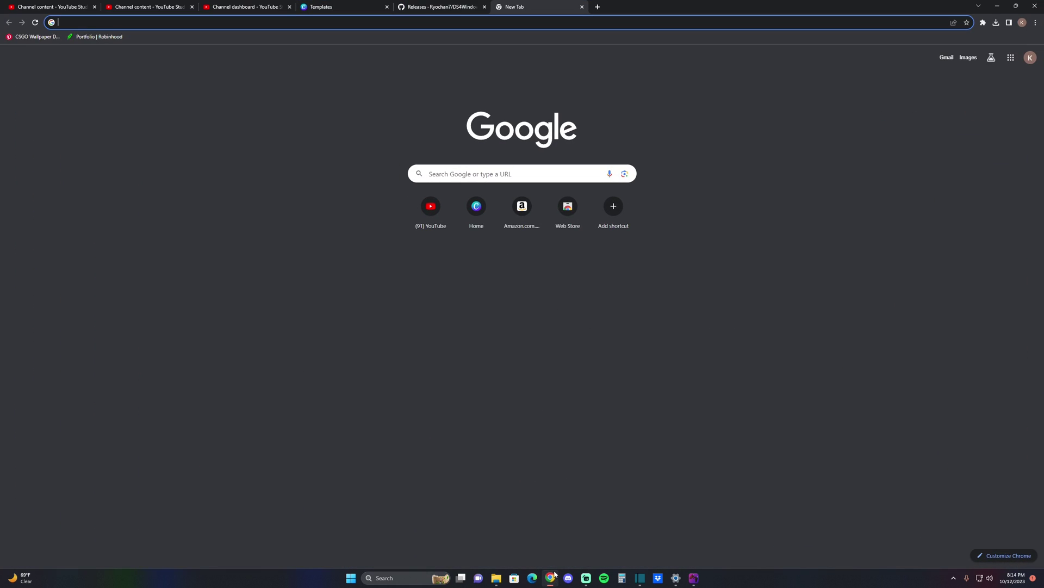
pyautogui.click(468, 179)
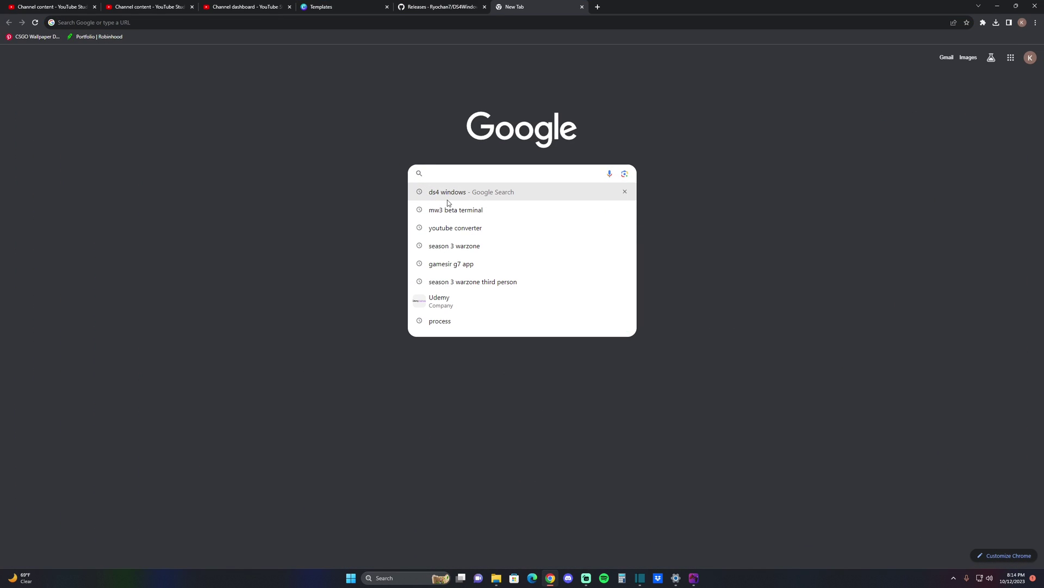
pyautogui.click(467, 195)
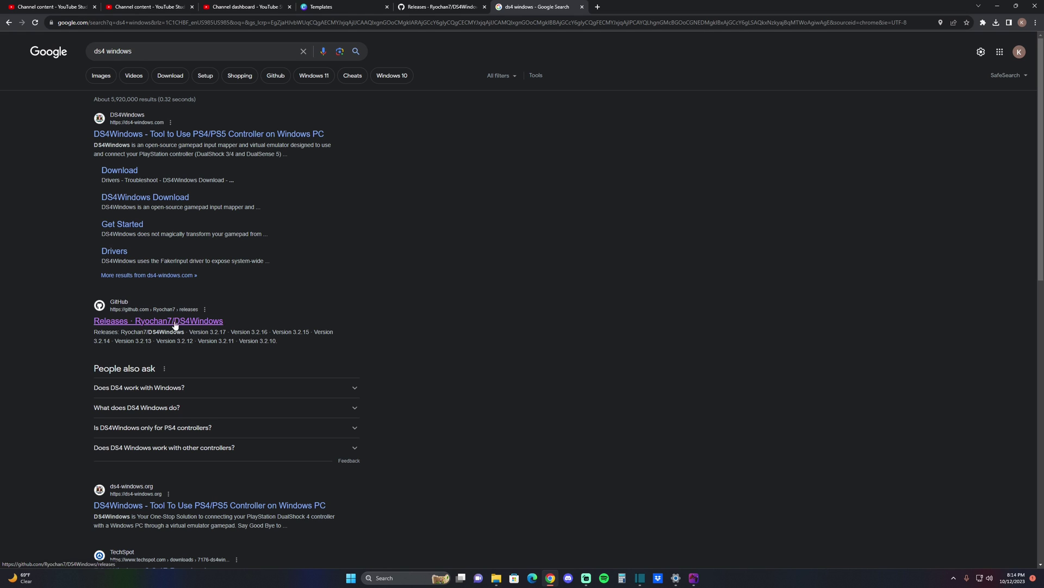
pyautogui.click(131, 325)
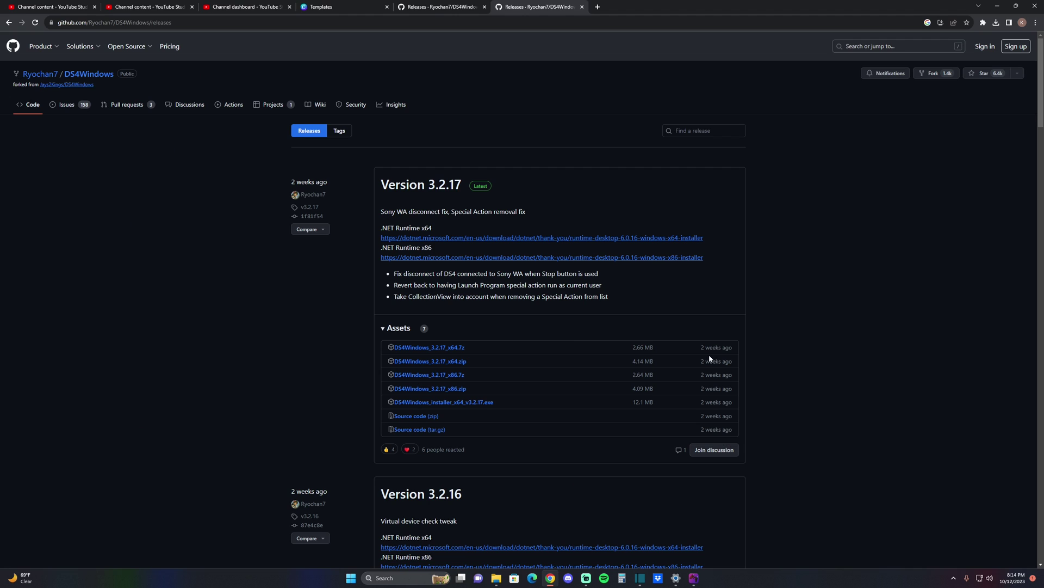
pyautogui.scroll(-1, 533, 344)
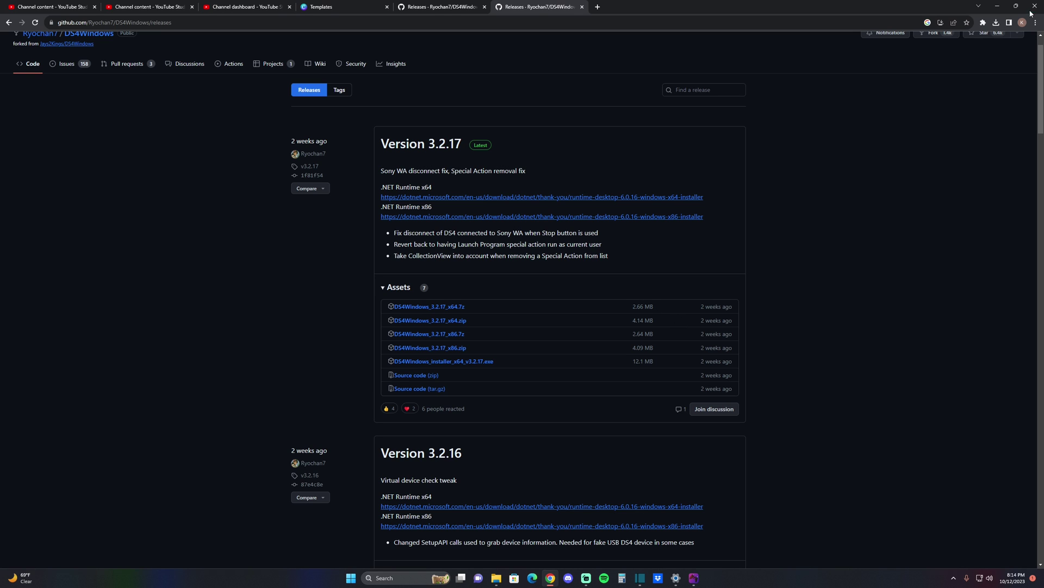
# Minimize Chrome, abandon the Windows search, and launch DS4Windows from its desktop shortcut
pyautogui.click(997, 6)
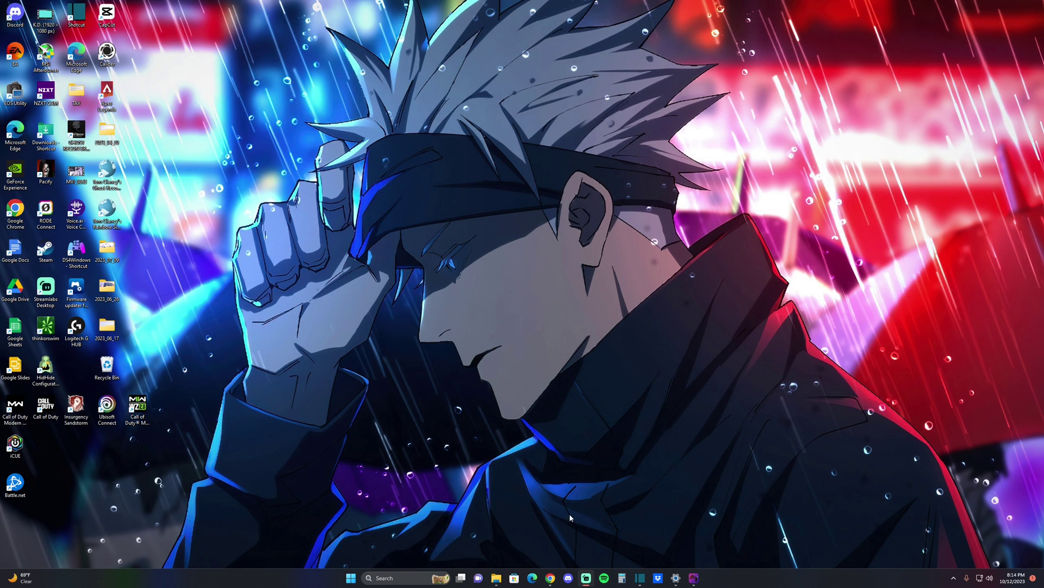
pyautogui.click(393, 578)
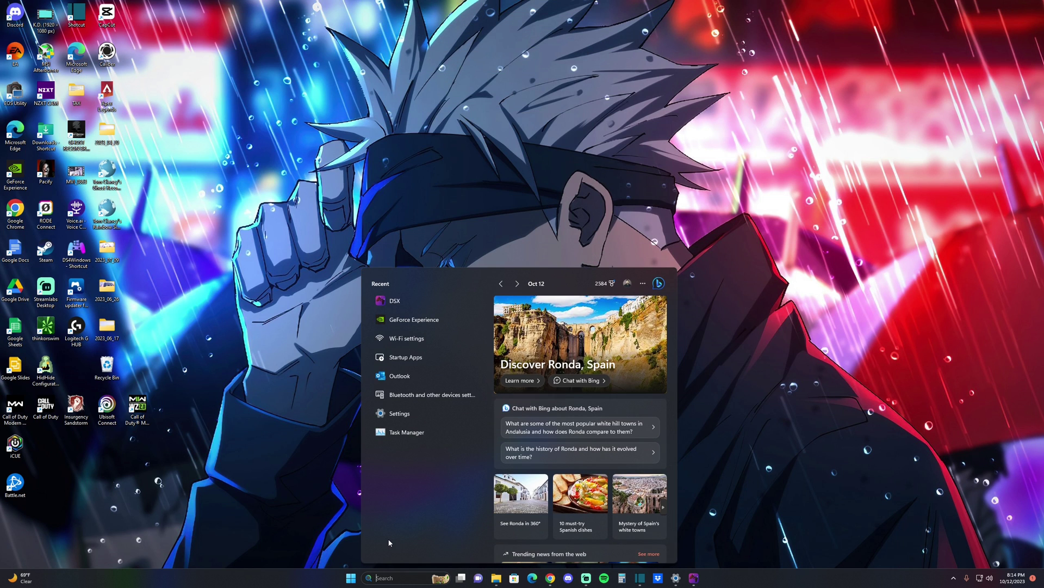
pyautogui.write('DSWIN')
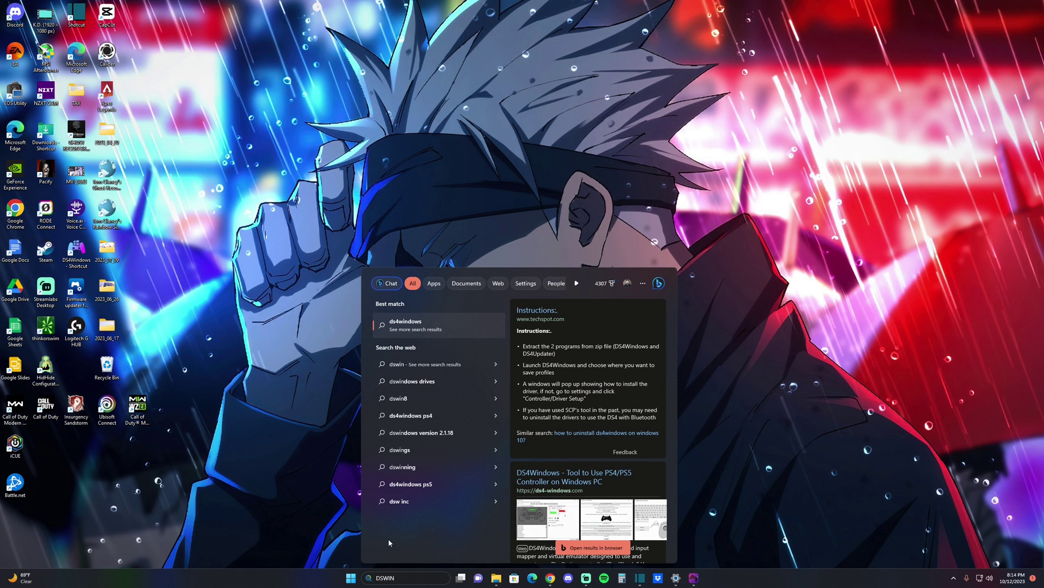
pyautogui.press('BackSpace')
pyautogui.press('BackSpace')
pyautogui.press('BackSpace')
pyautogui.press('BackSpace')
pyautogui.press('BackSpace')
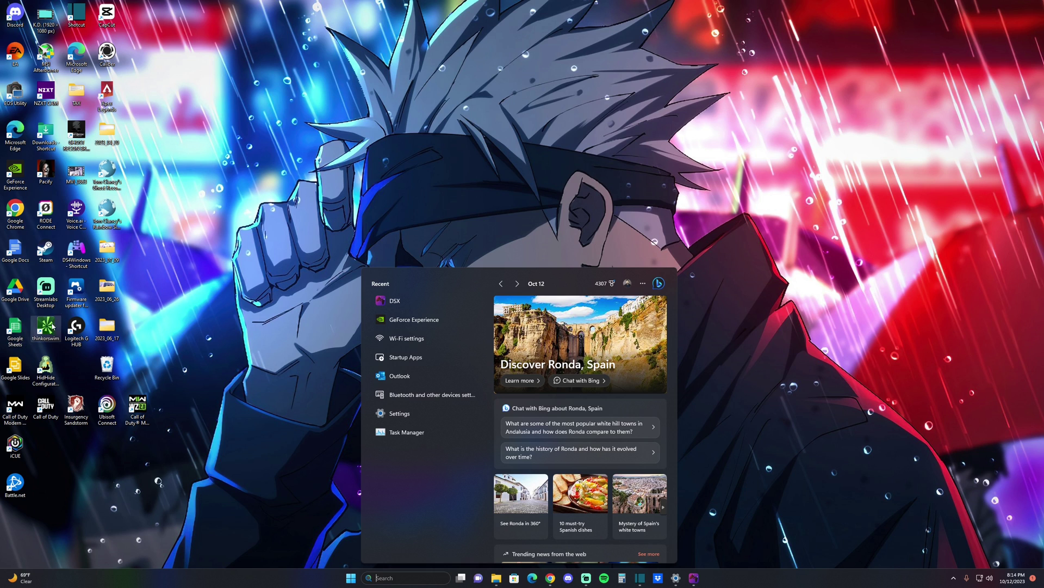
pyautogui.click(70, 262)
pyautogui.doubleClick(70, 261)
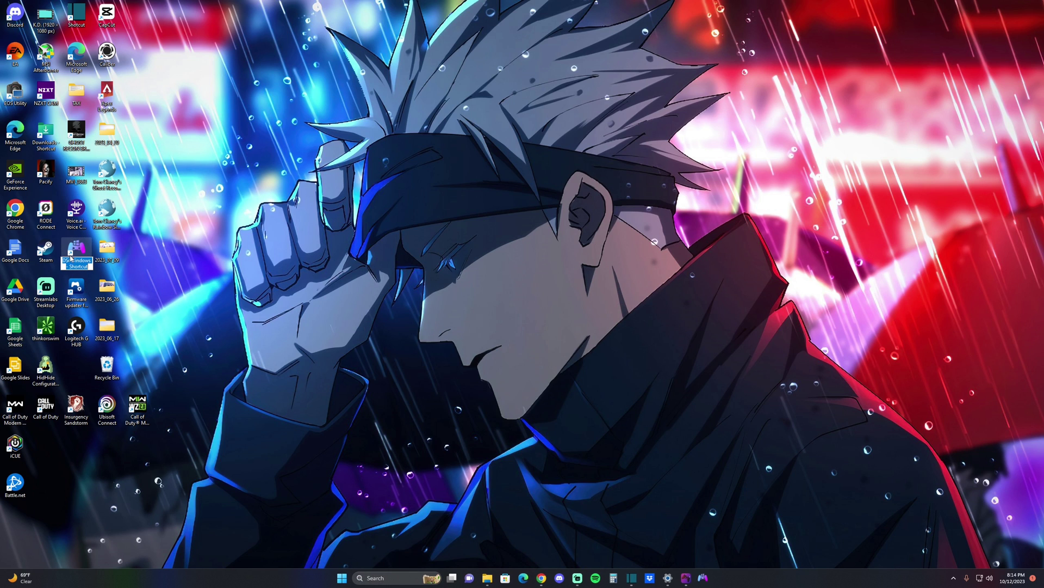
# Bring DS4Windows in front of the reopened DualSenseX and move it toward the upper left
pyautogui.moveTo(591, 116); pyautogui.dragTo(605, 153)
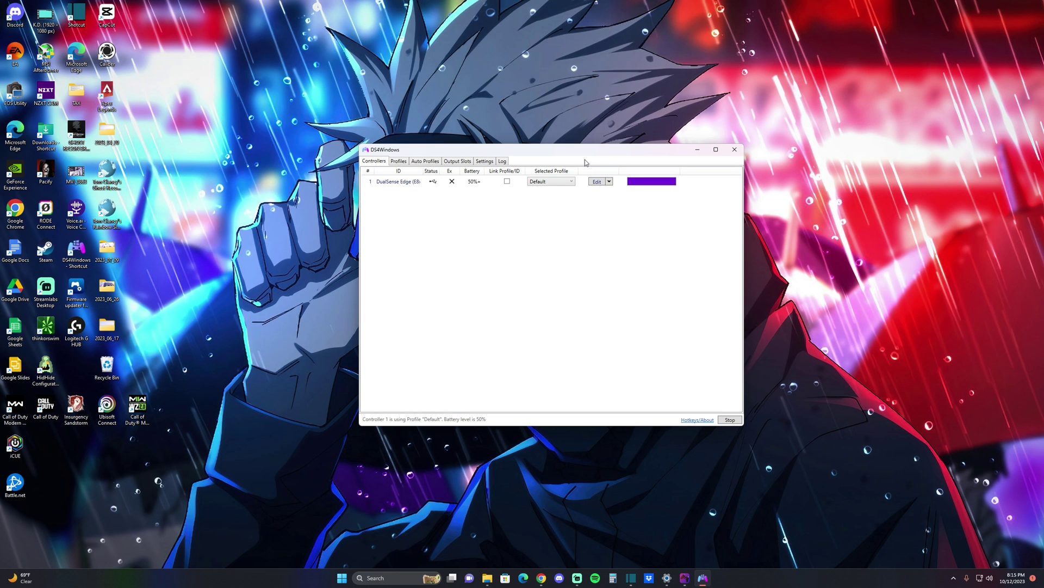
pyautogui.click(685, 578)
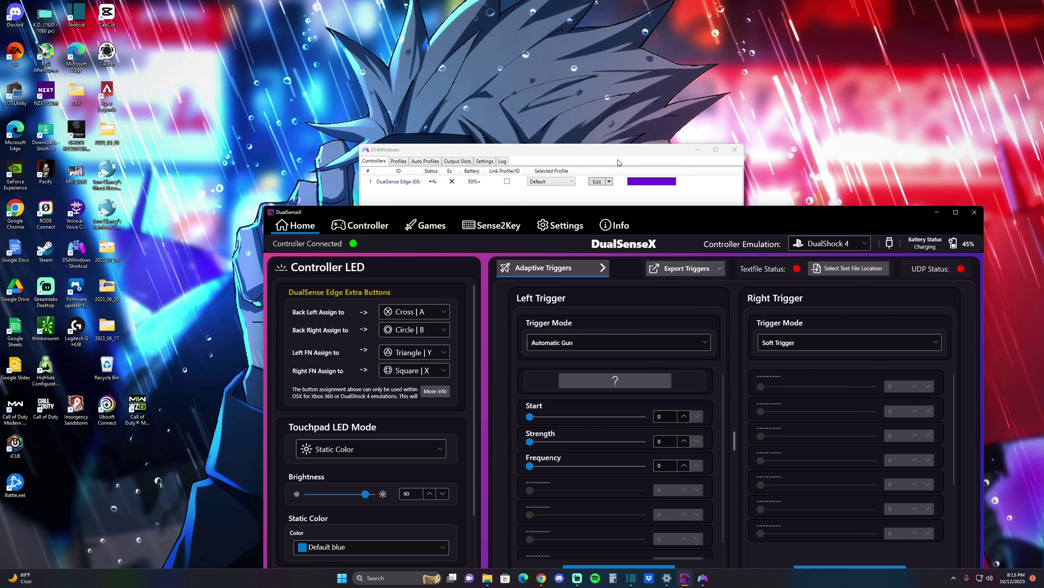
pyautogui.moveTo(610, 152); pyautogui.dragTo(609, 111)
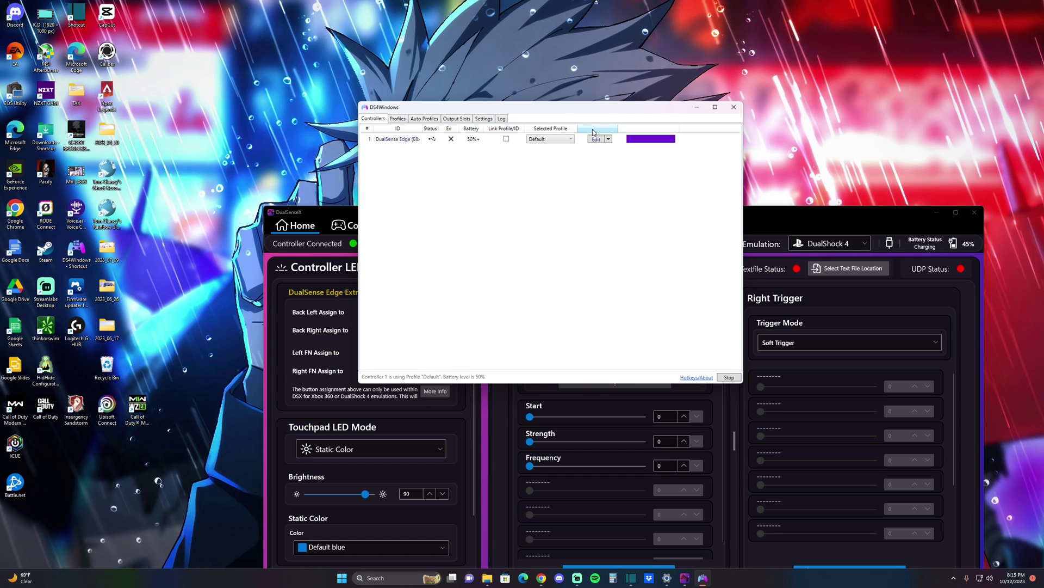
pyautogui.moveTo(533, 109); pyautogui.dragTo(416, 50)
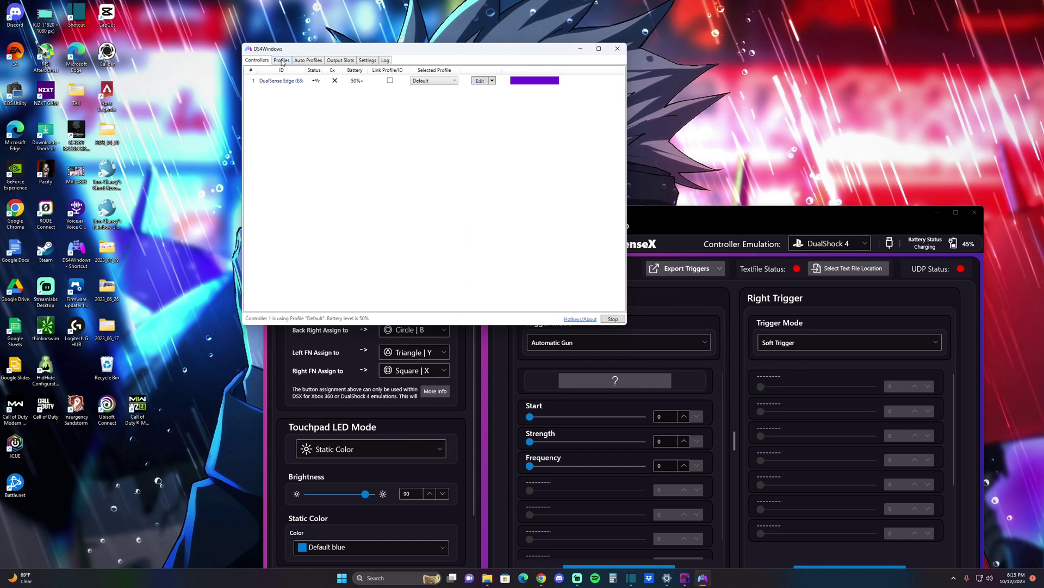
# Check the light colour options unchanged, then list the DualSense Edge's profiles (Default, ds4, eedge)
pyautogui.click(492, 81)
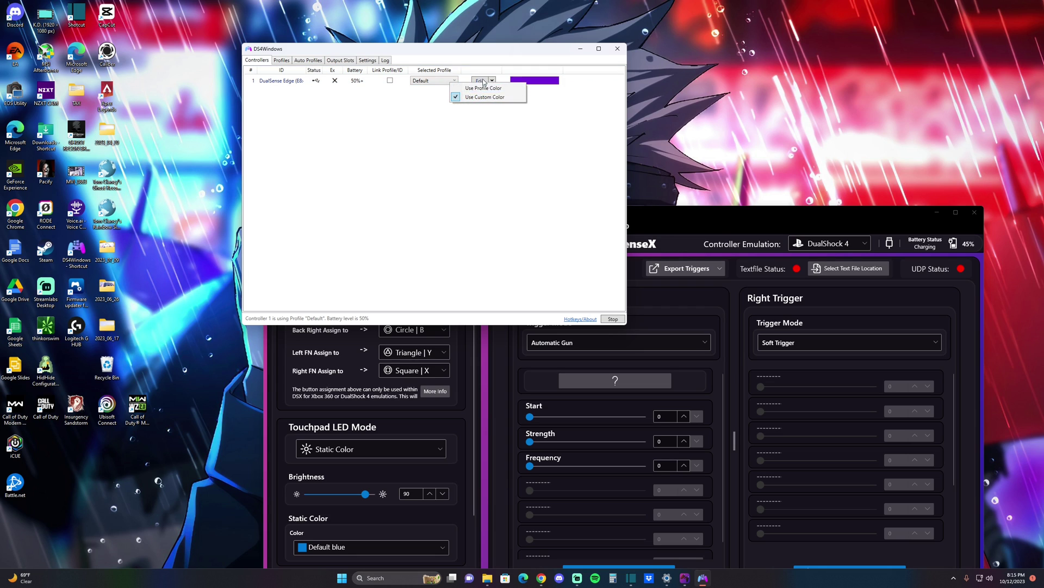
pyautogui.click(492, 139)
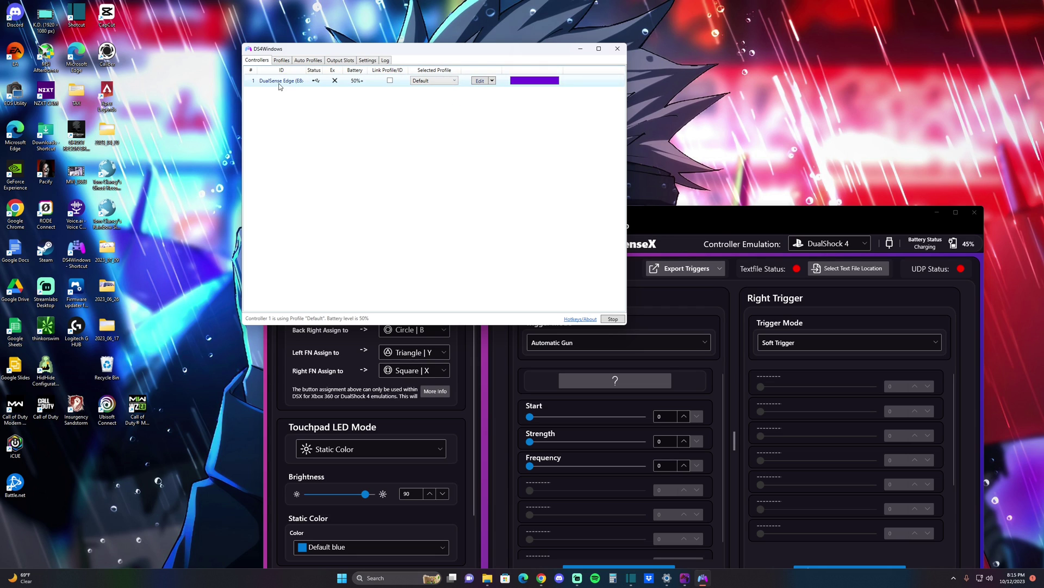
pyautogui.click(442, 80)
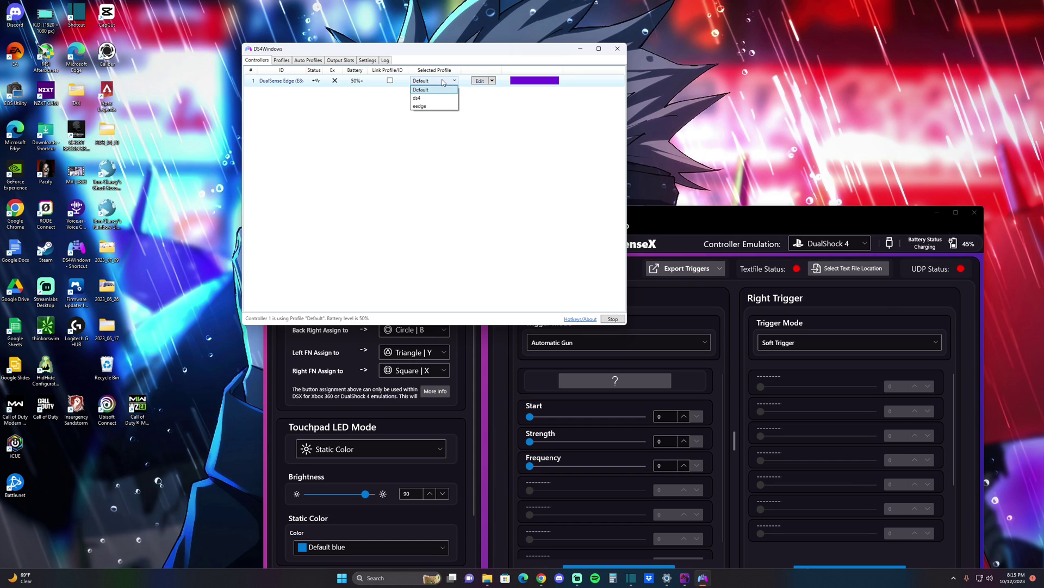
# Keep Default and browse the Profiles, Auto Profiles, Output Slots and Settings pages
pyautogui.click(482, 128)
pyautogui.click(282, 59)
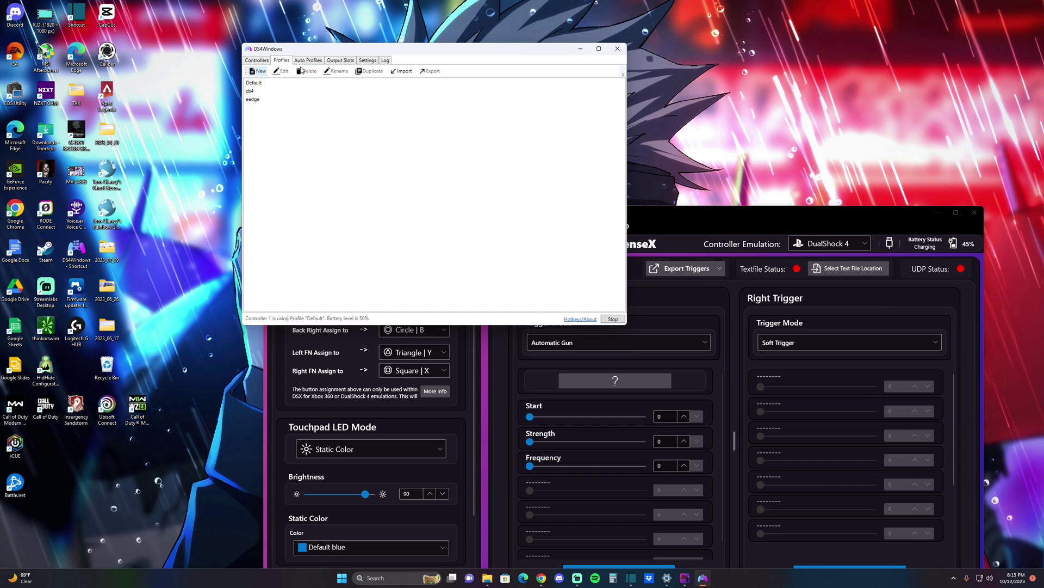
pyautogui.click(317, 61)
pyautogui.click(340, 60)
pyautogui.click(367, 60)
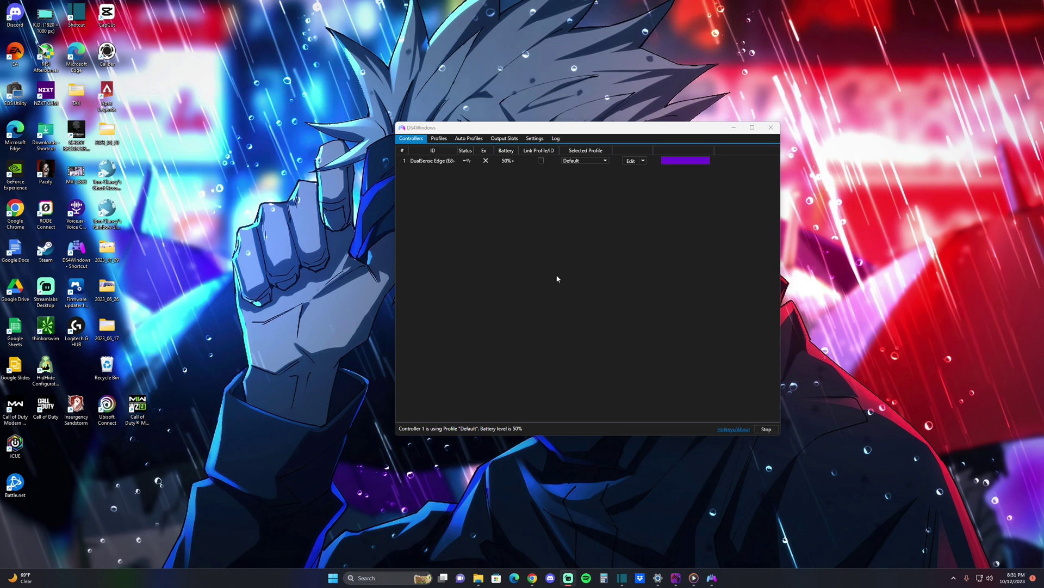
# Go to the saved profiles list and create a new profile, bringing up the preset prompt
pyautogui.click(445, 139)
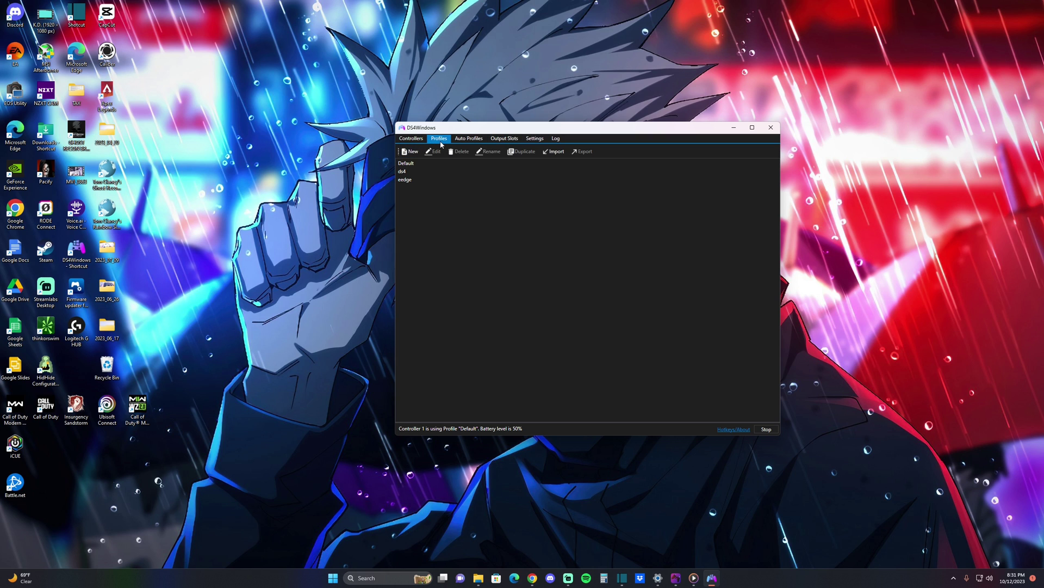
pyautogui.click(410, 151)
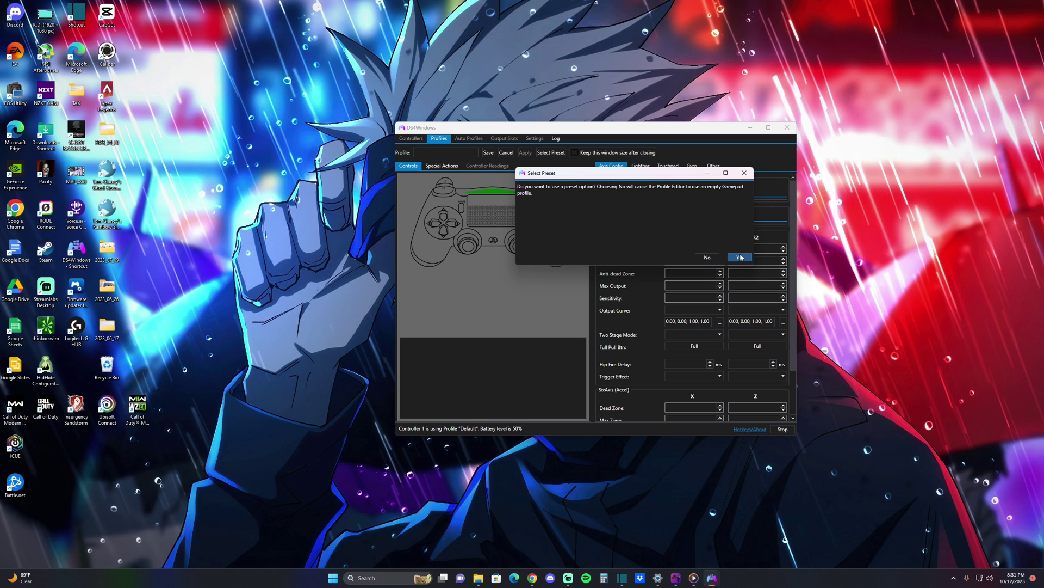
# Accept a preset, pick Gamepad with DualShock 4 as output controller, and apply it
pyautogui.click(741, 257)
pyautogui.click(584, 191)
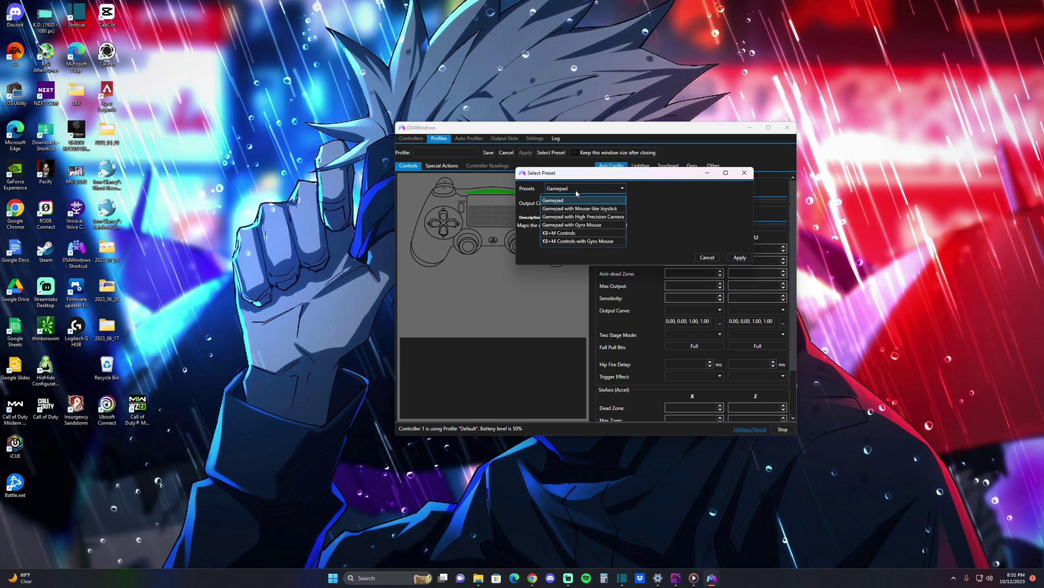
pyautogui.click(622, 201)
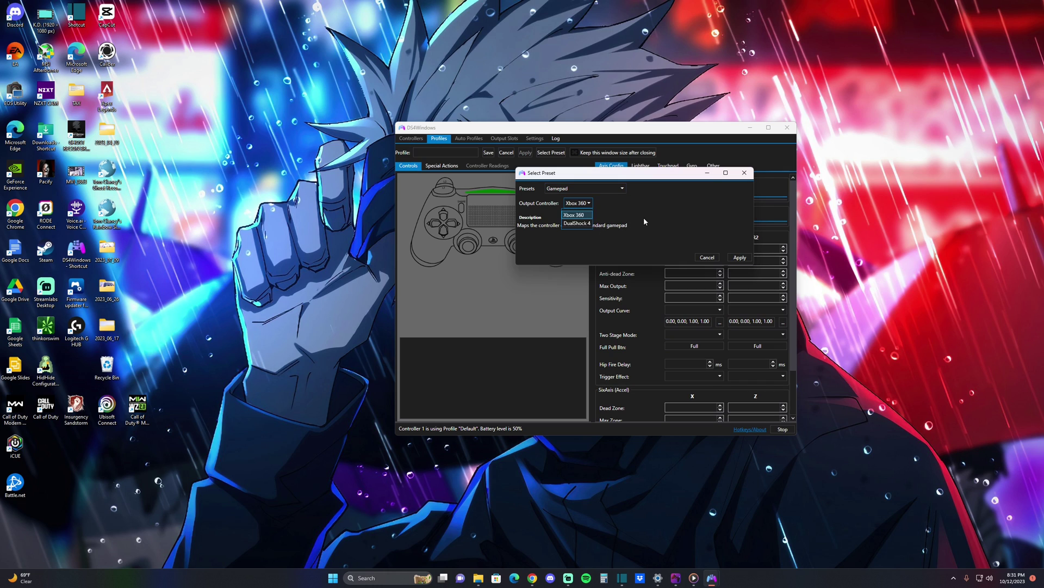
pyautogui.click(578, 224)
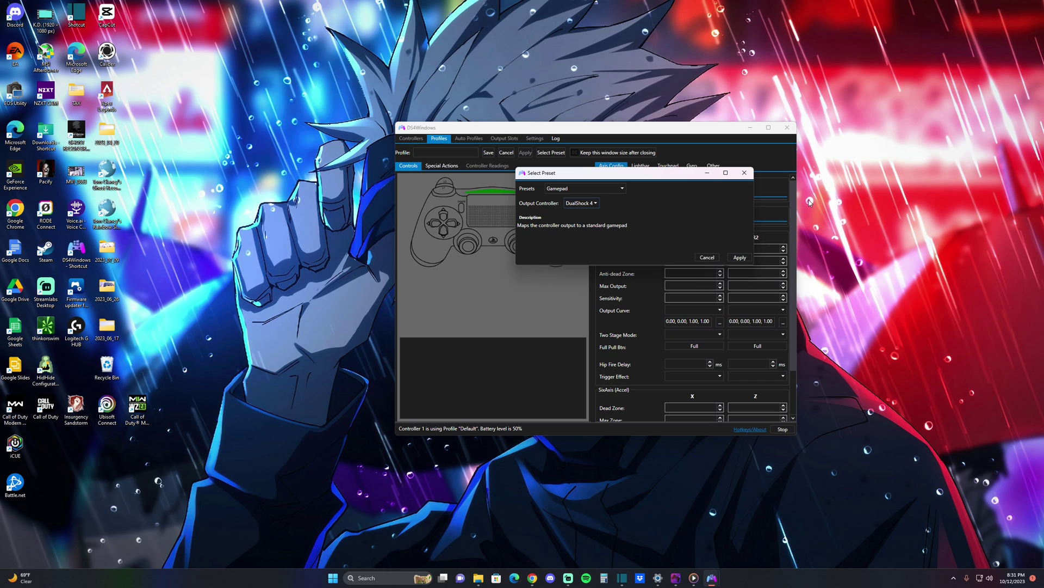
pyautogui.click(739, 257)
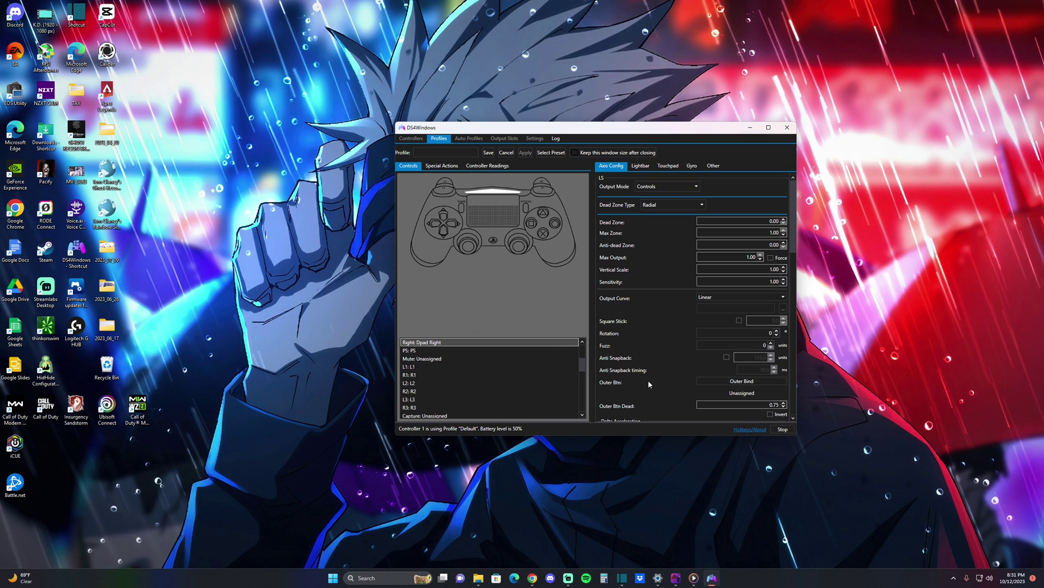
pyautogui.scroll(-4, 659, 392)
pyautogui.scroll(4, 671, 269)
pyautogui.click(641, 165)
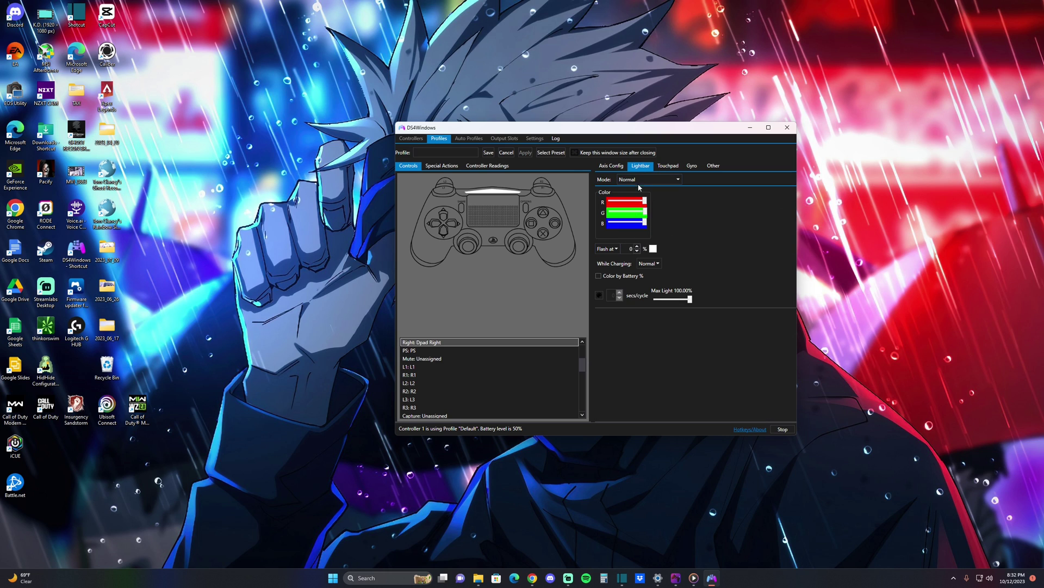
pyautogui.click(639, 181)
pyautogui.click(689, 203)
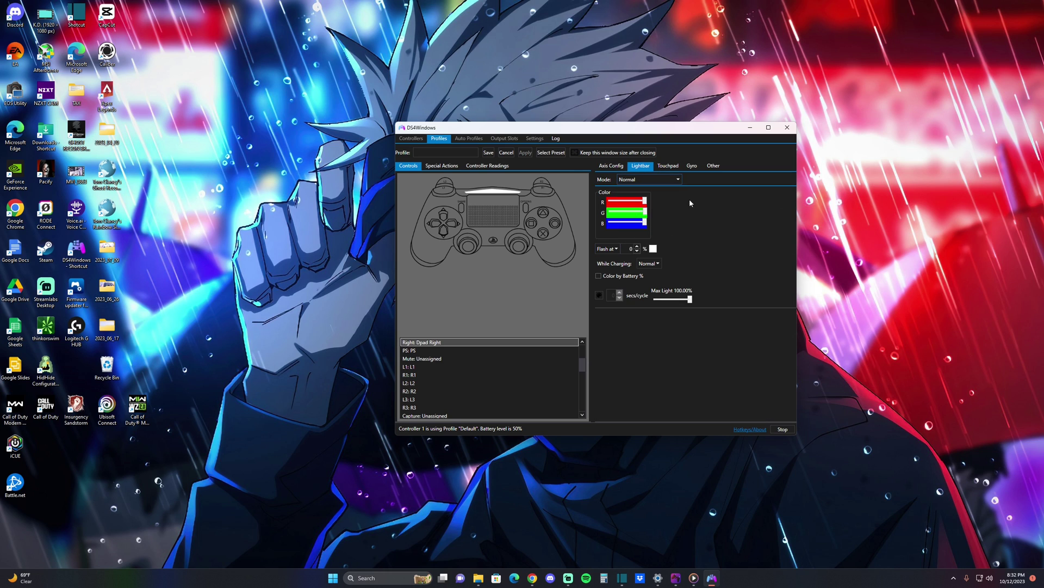
pyautogui.click(672, 167)
pyautogui.click(692, 166)
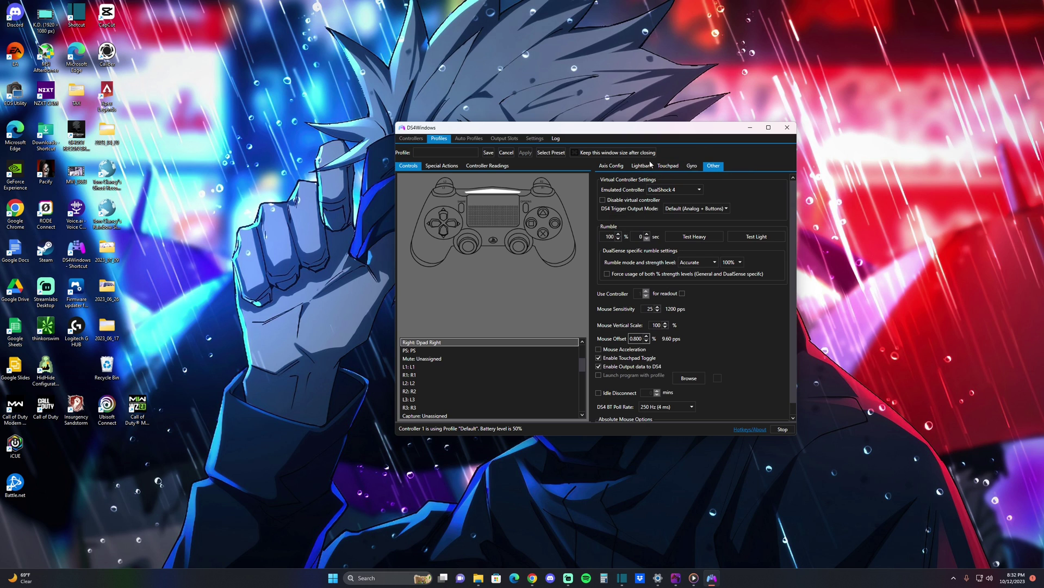
pyautogui.click(611, 165)
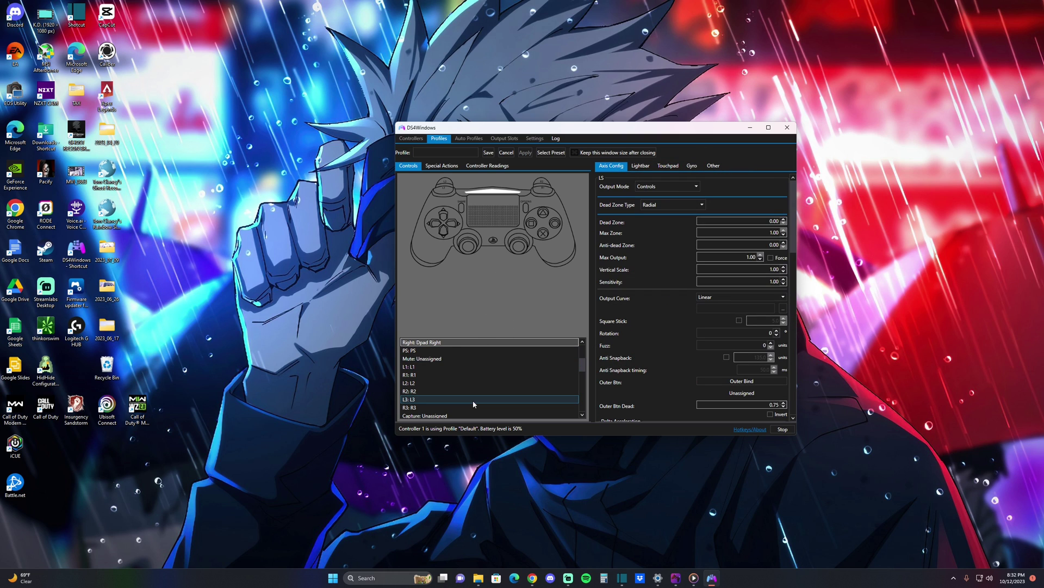
pyautogui.scroll(-6, 473, 404)
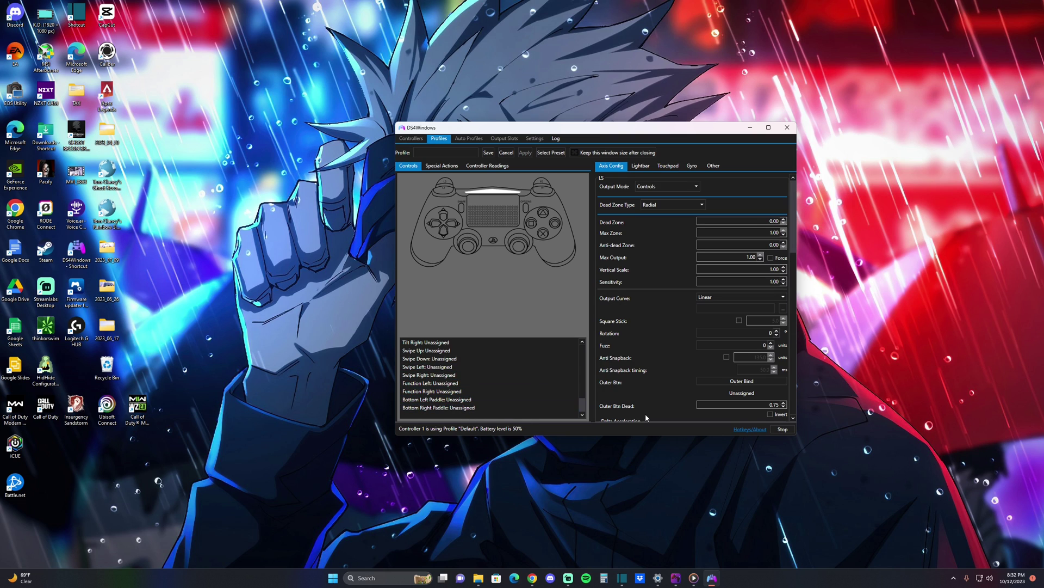
pyautogui.scroll(10, 489, 381)
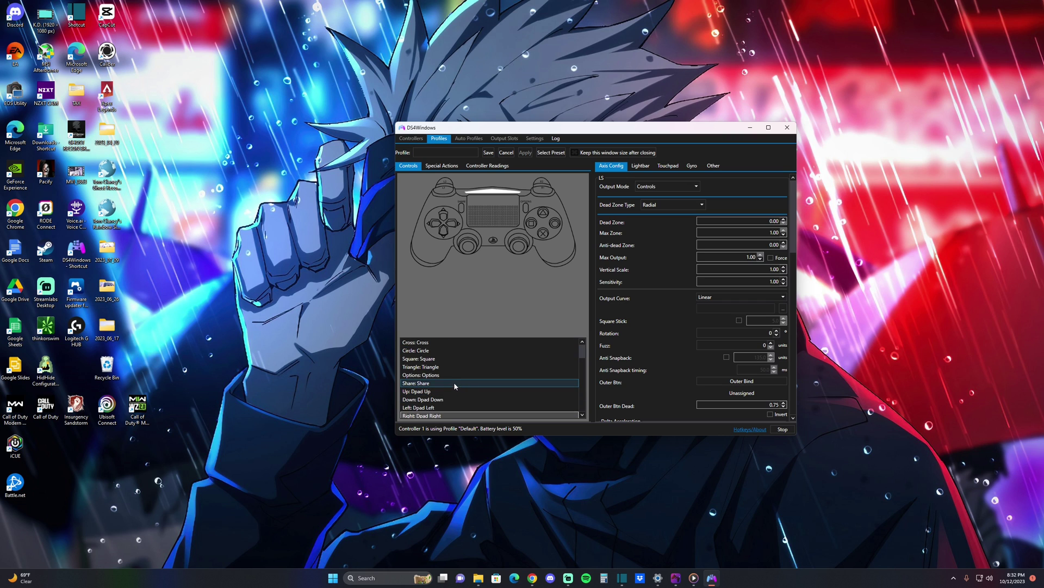
pyautogui.scroll(-1, 463, 388)
pyautogui.moveTo(569, 132); pyautogui.dragTo(521, 62)
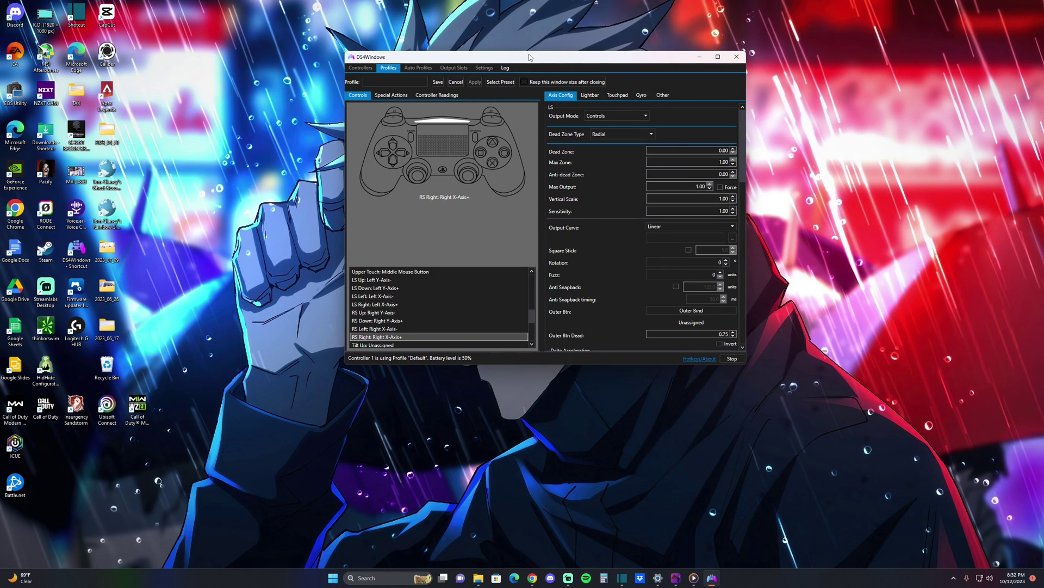
pyautogui.moveTo(528, 58); pyautogui.dragTo(553, 94)
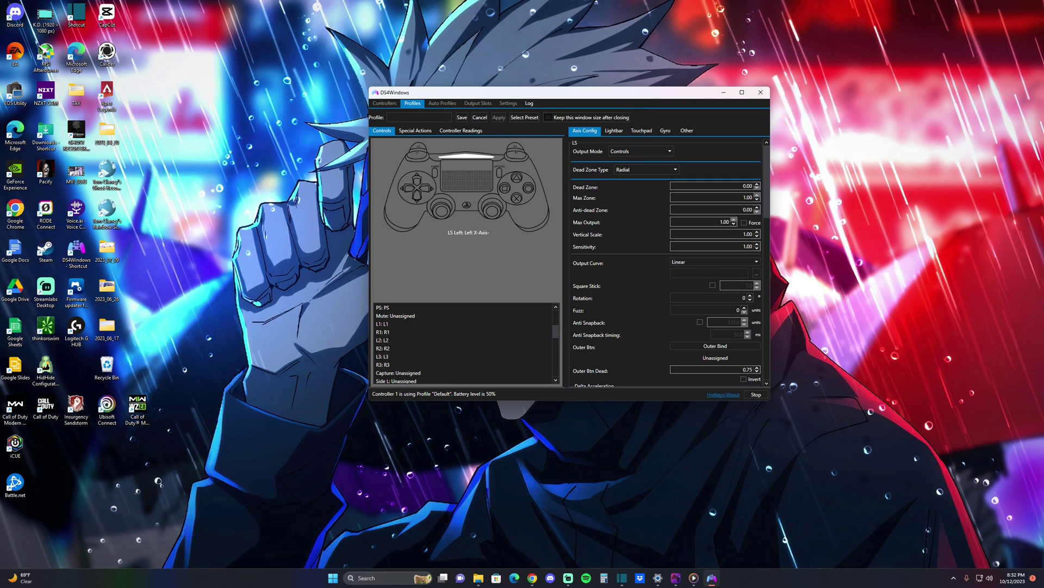
pyautogui.moveTo(600, 96); pyautogui.dragTo(418, 62)
# Bring DualSenseX forward, close it and confirm Exit in its prompt
pyautogui.click(676, 577)
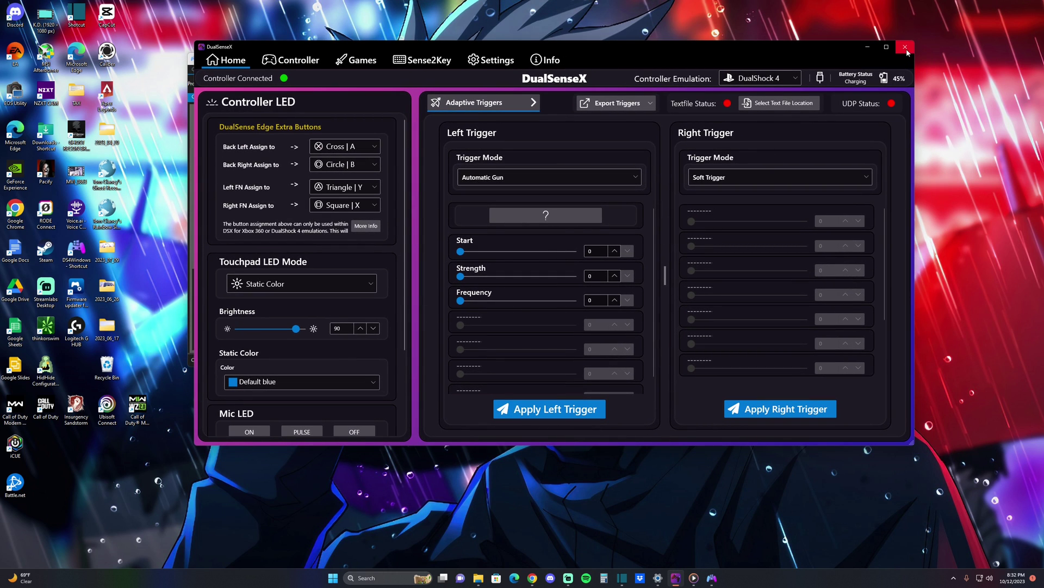
pyautogui.click(905, 47)
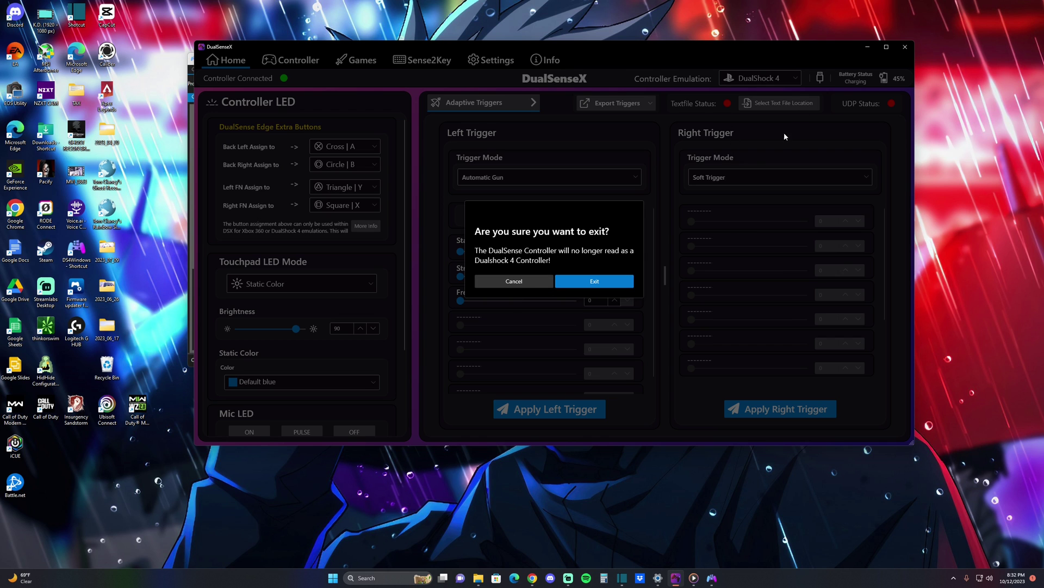
pyautogui.click(827, 103)
pyautogui.click(905, 47)
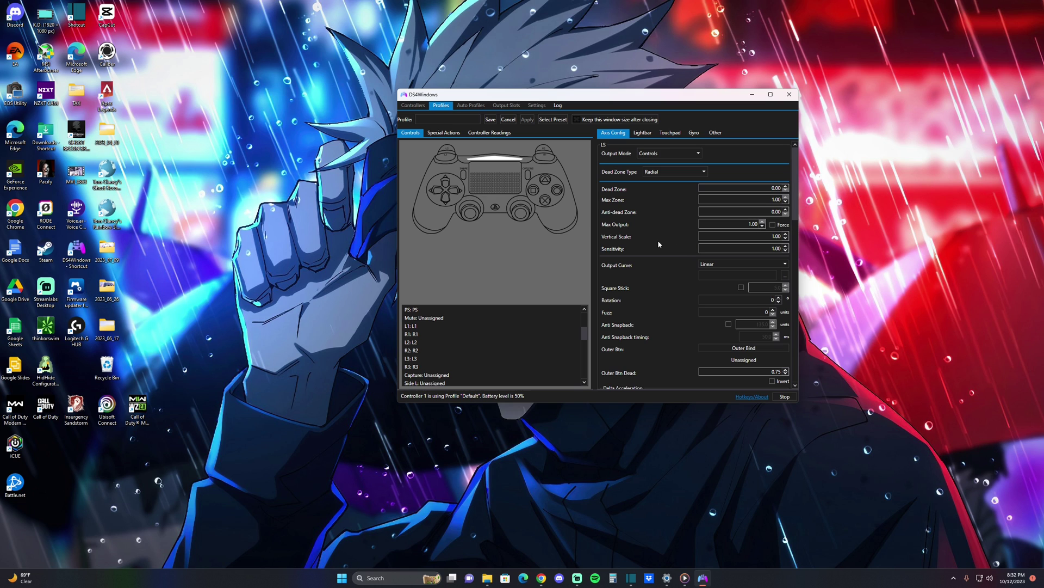
# Nudge the DS4Windows window, glance at the Log, then return to the Settings page
pyautogui.moveTo(675, 98); pyautogui.dragTo(666, 97)
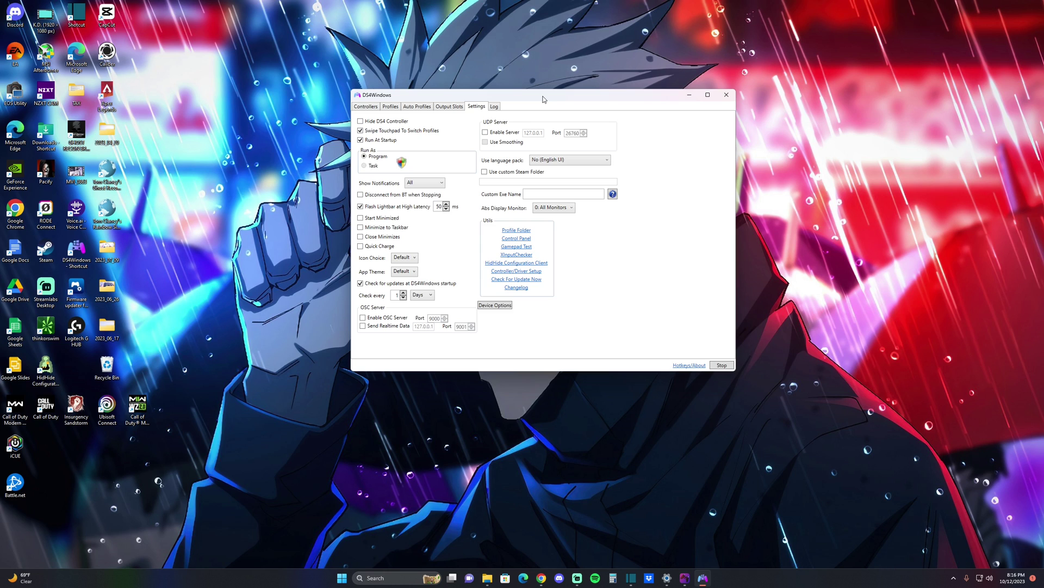
pyautogui.click(493, 108)
pyautogui.click(473, 109)
# Open the Controller/Driver Setup guide beside the main window and review its ViGEmBus and HidHide steps
pyautogui.click(531, 275)
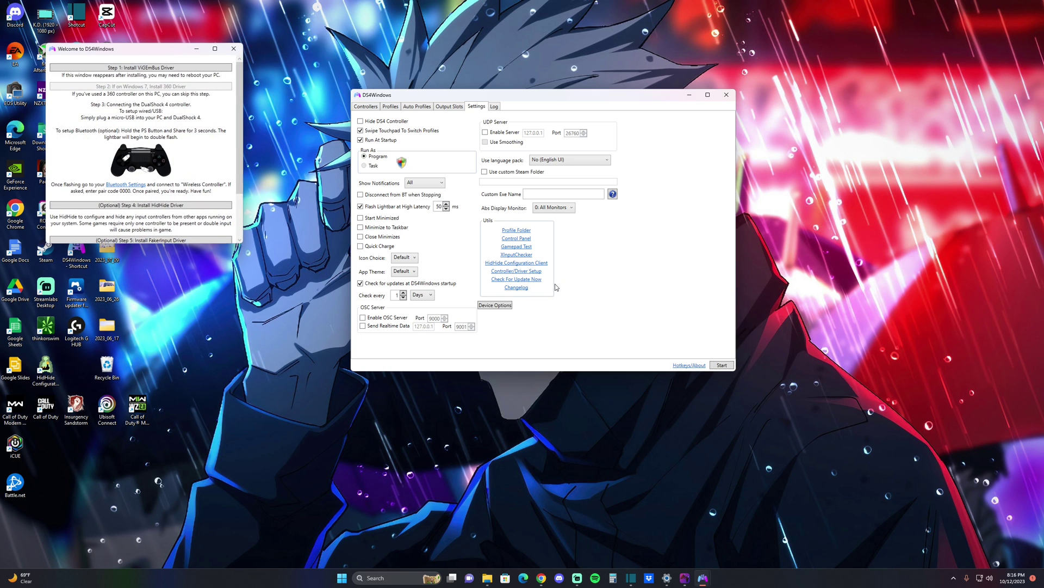
pyautogui.moveTo(164, 76); pyautogui.dragTo(710, 139)
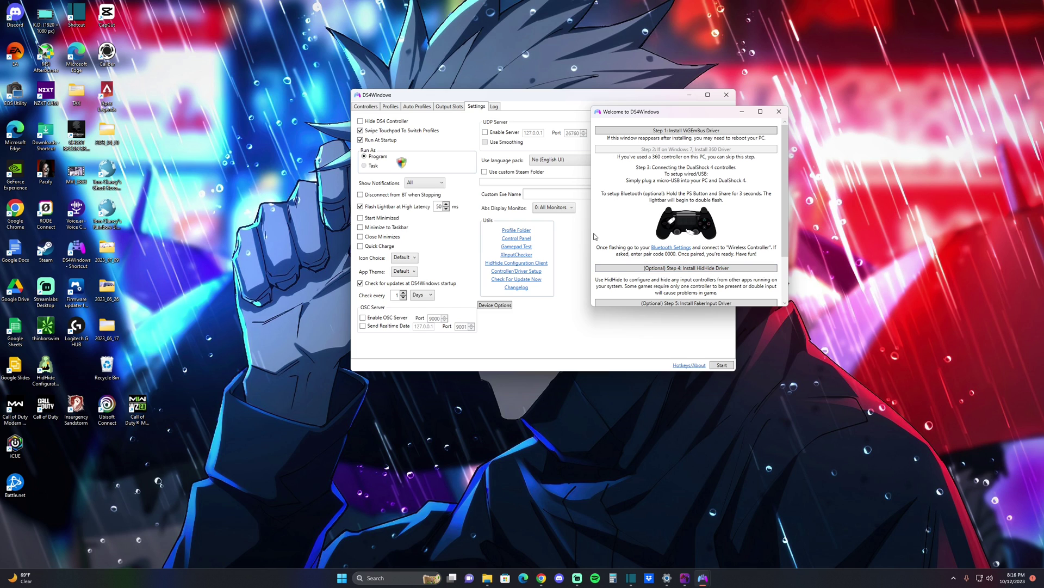
pyautogui.scroll(-1, 657, 193)
pyautogui.scroll(1, 658, 191)
pyautogui.moveTo(654, 113); pyautogui.dragTo(833, 215)
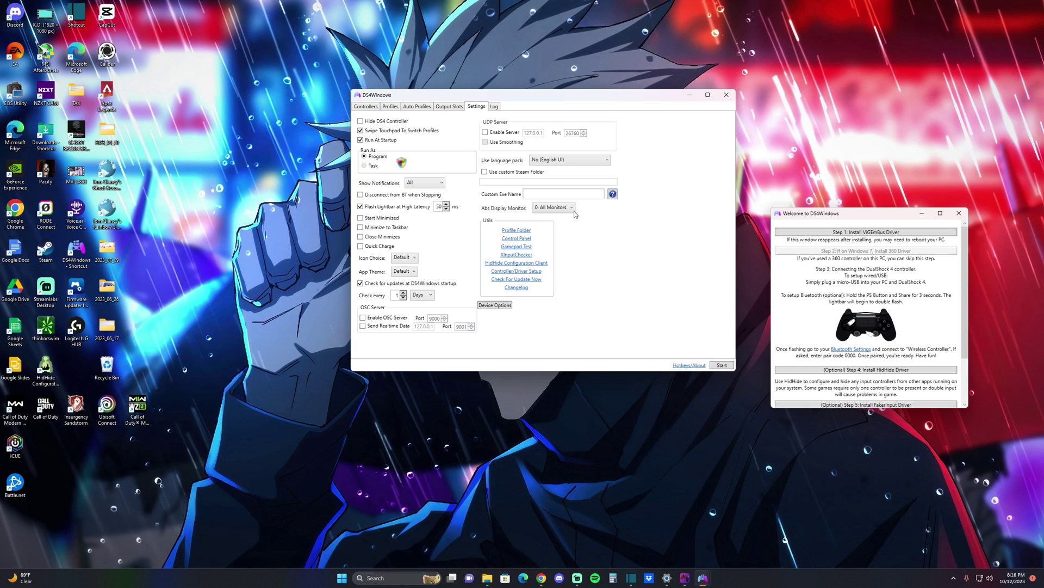
pyautogui.moveTo(799, 213); pyautogui.dragTo(669, 106)
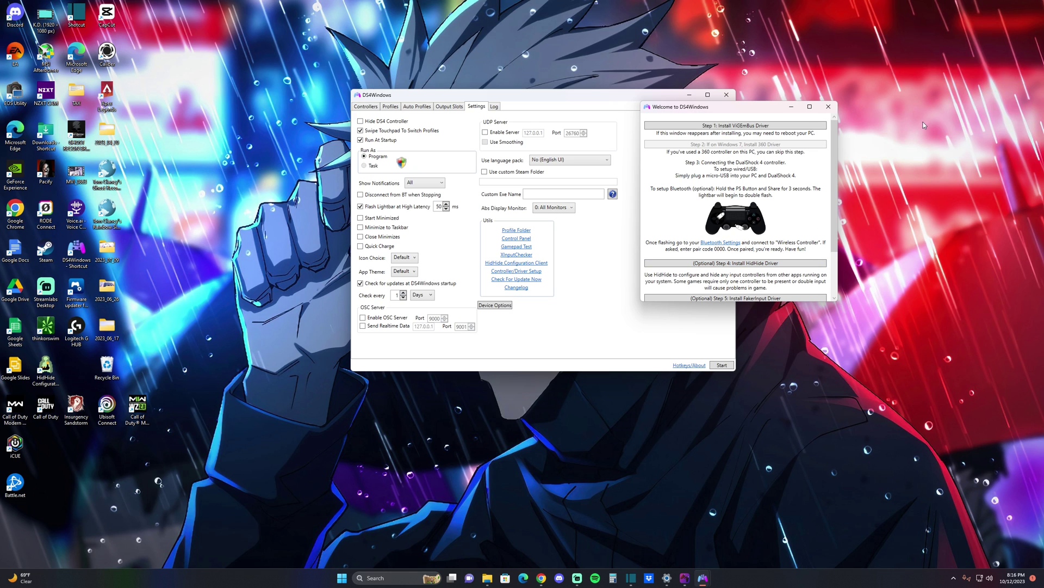
pyautogui.click(829, 107)
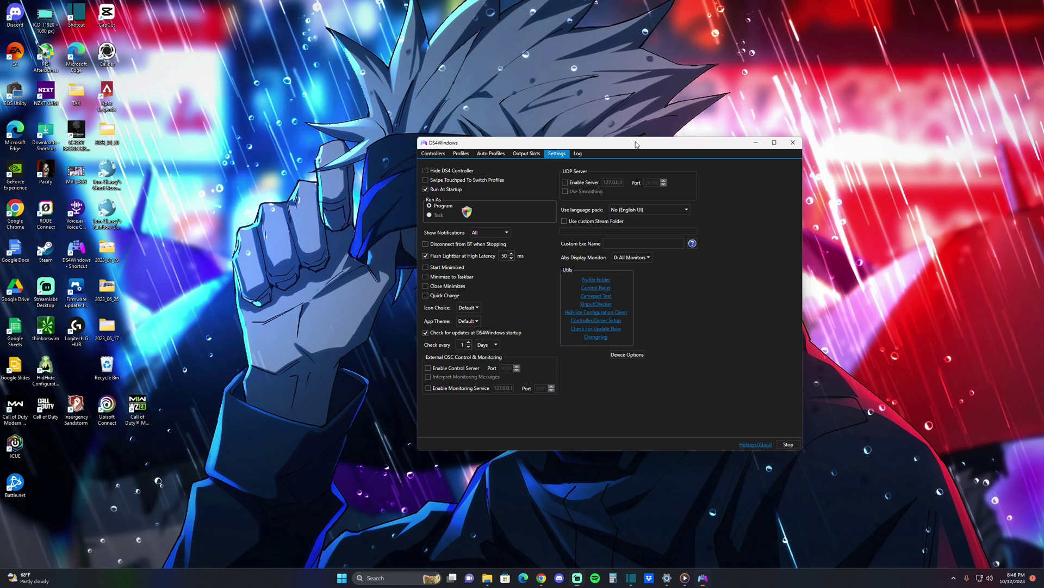
pyautogui.moveTo(687, 143); pyautogui.dragTo(693, 126)
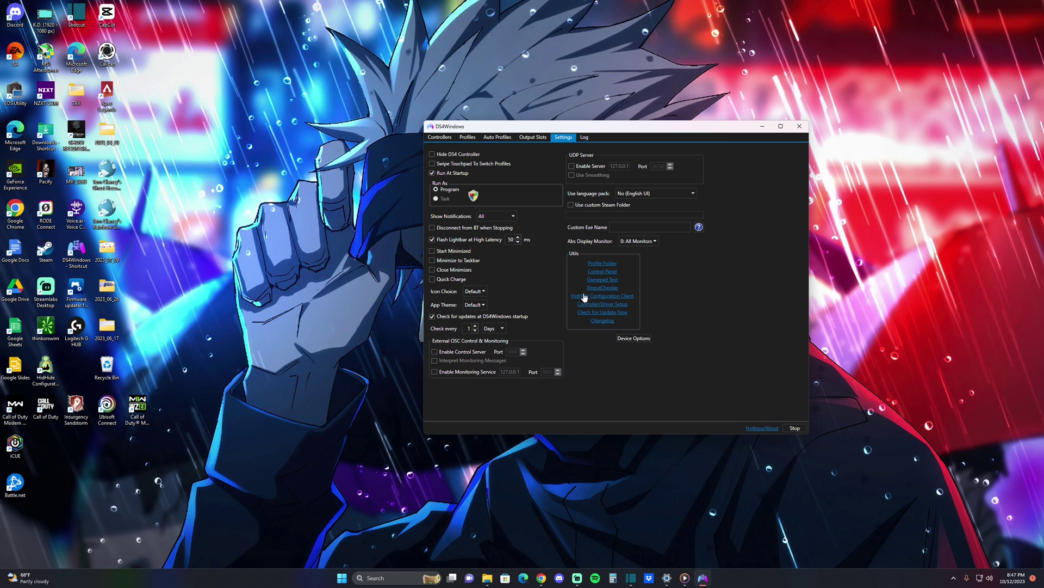
pyautogui.click(433, 173)
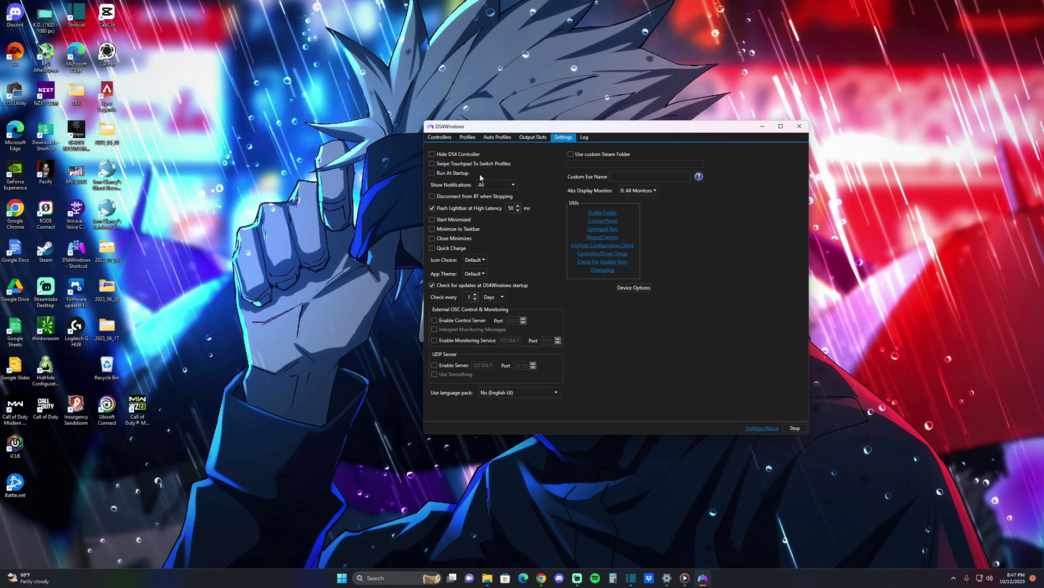
pyautogui.click(434, 173)
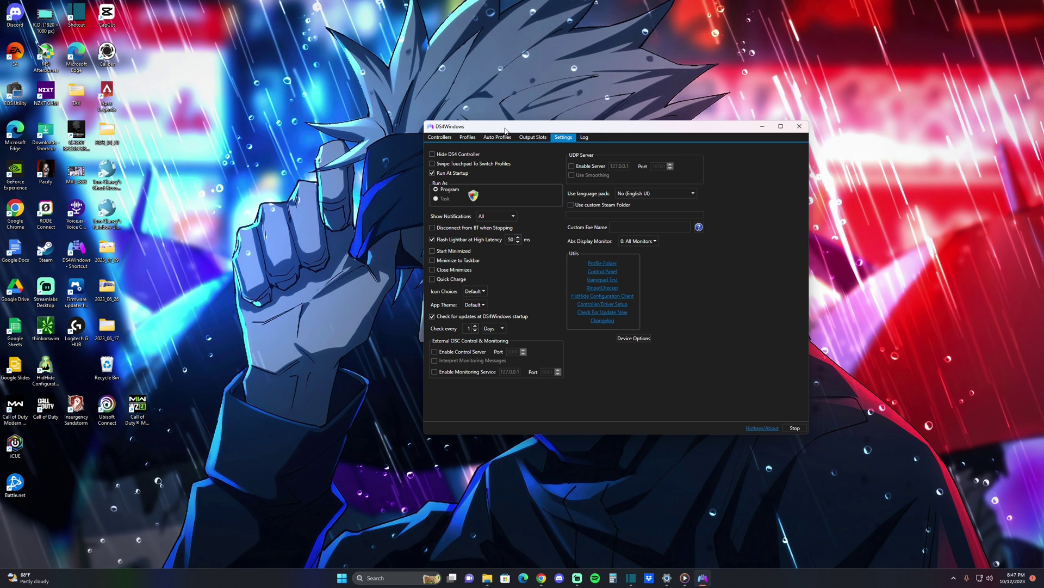
pyautogui.moveTo(495, 128); pyautogui.dragTo(541, 138)
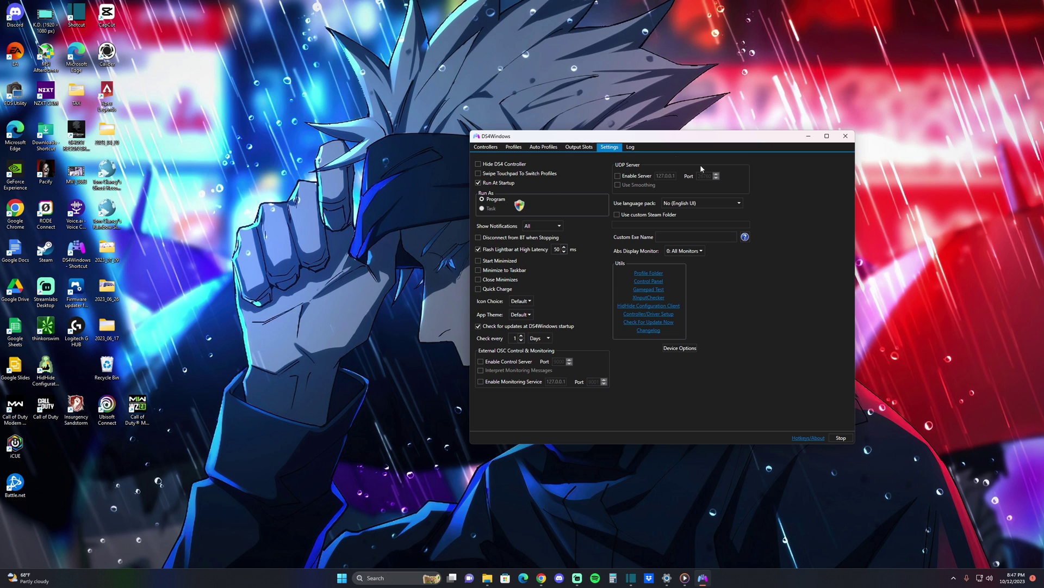
pyautogui.moveTo(738, 142); pyautogui.dragTo(707, 128)
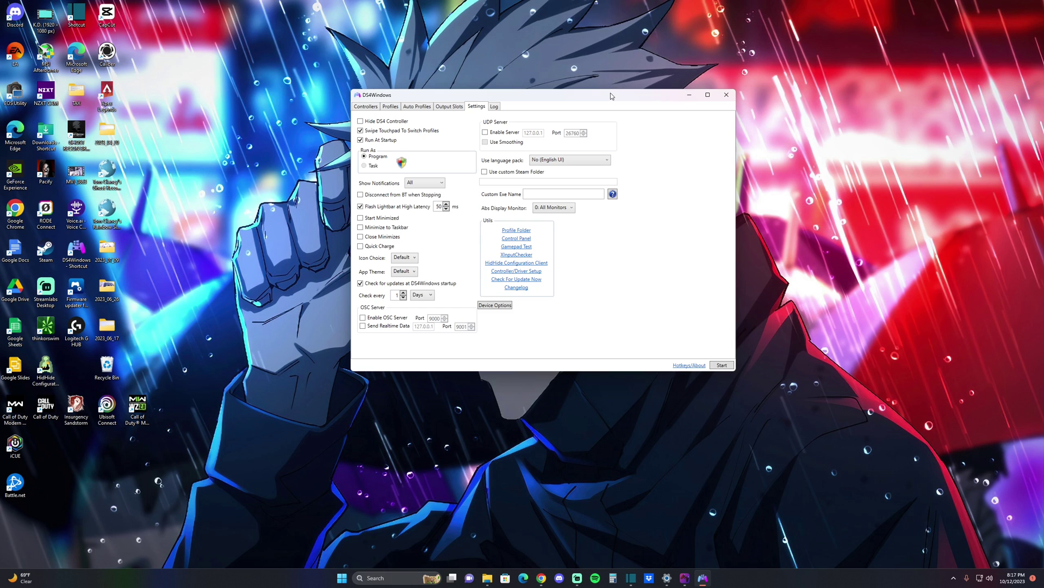
pyautogui.moveTo(596, 97); pyautogui.dragTo(589, 74)
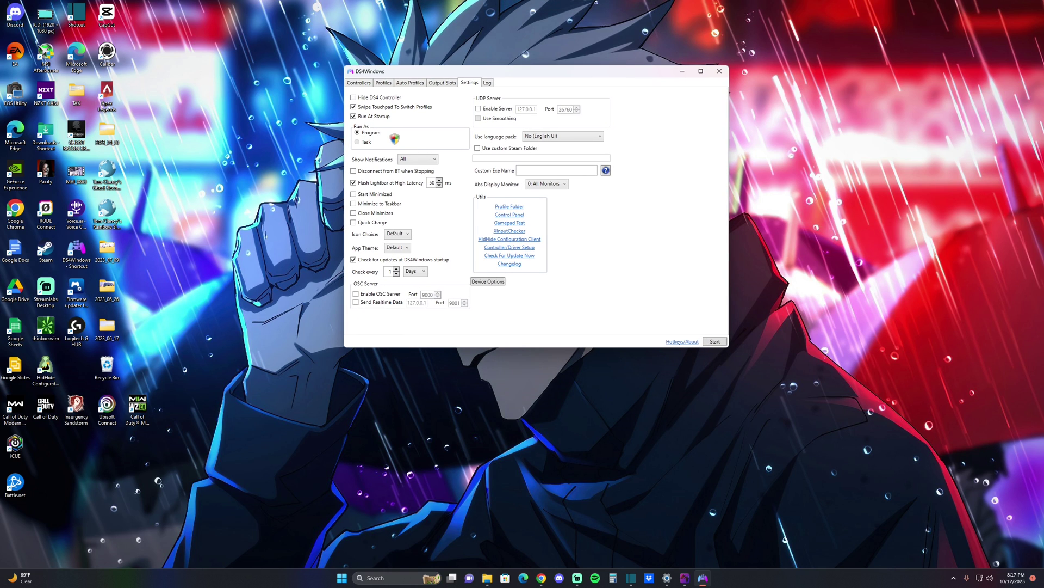